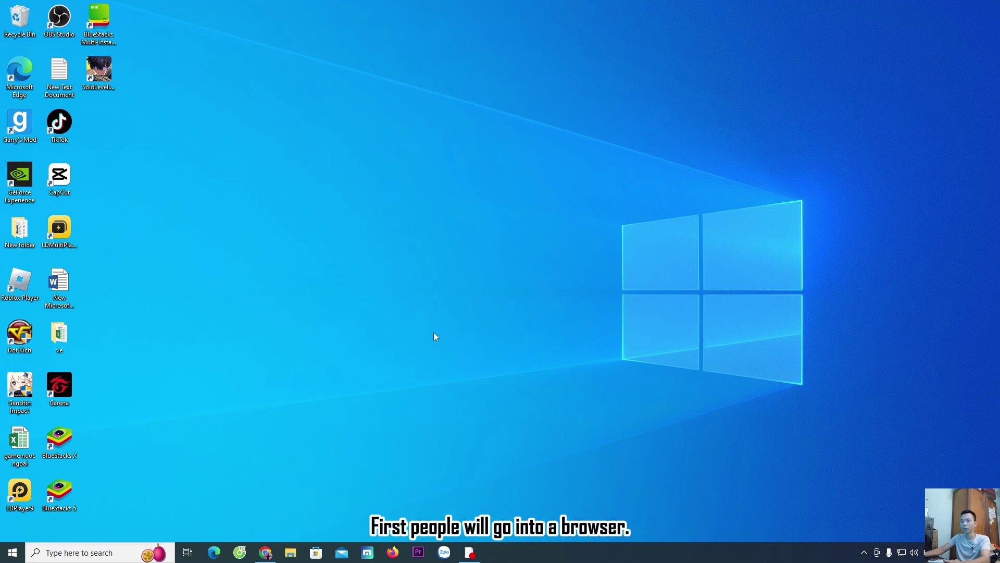
Download Call-of-Duty-Setup.exe from the COD: WARZONE page on download.battle.net in Chrome.
left_click(266, 552)
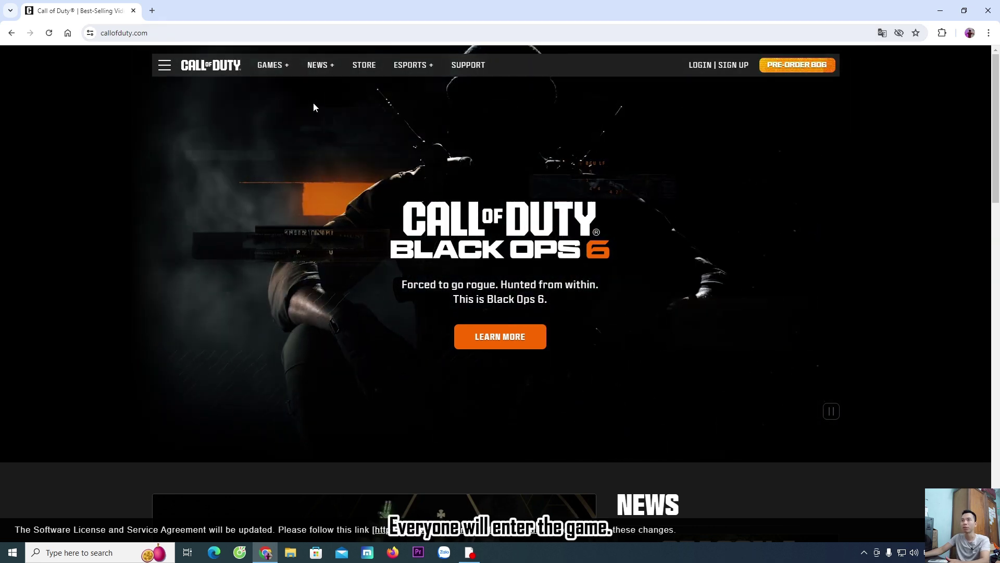
mouse_move(282, 68)
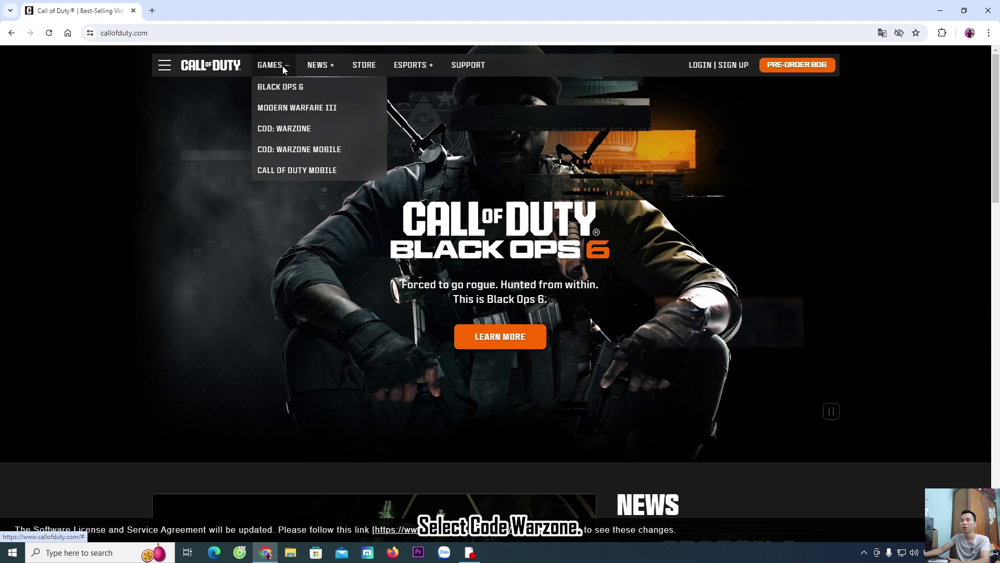
left_click(274, 128)
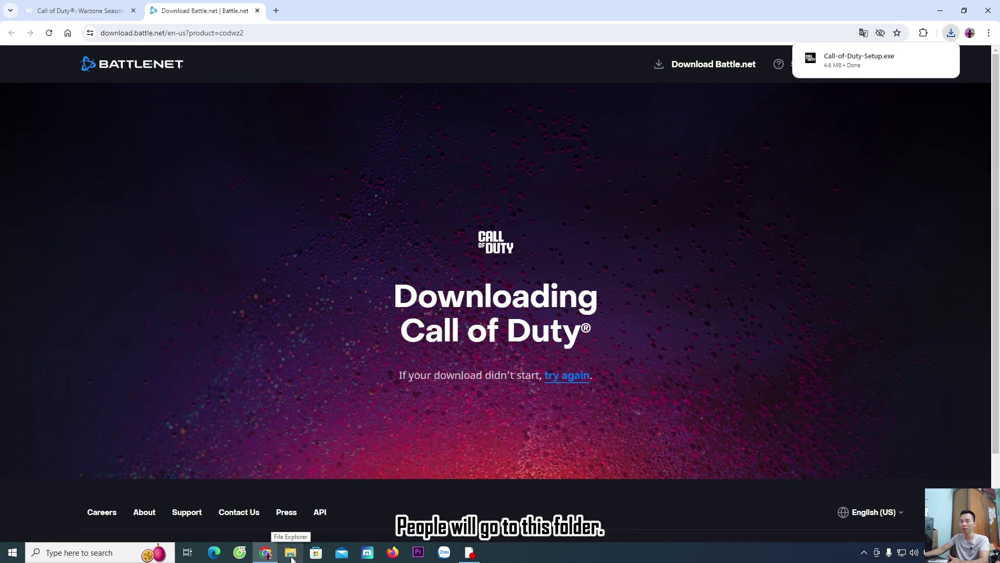
Run Call-of-Duty-Setup from the Downloads folder in File Explorer.
left_click(291, 554)
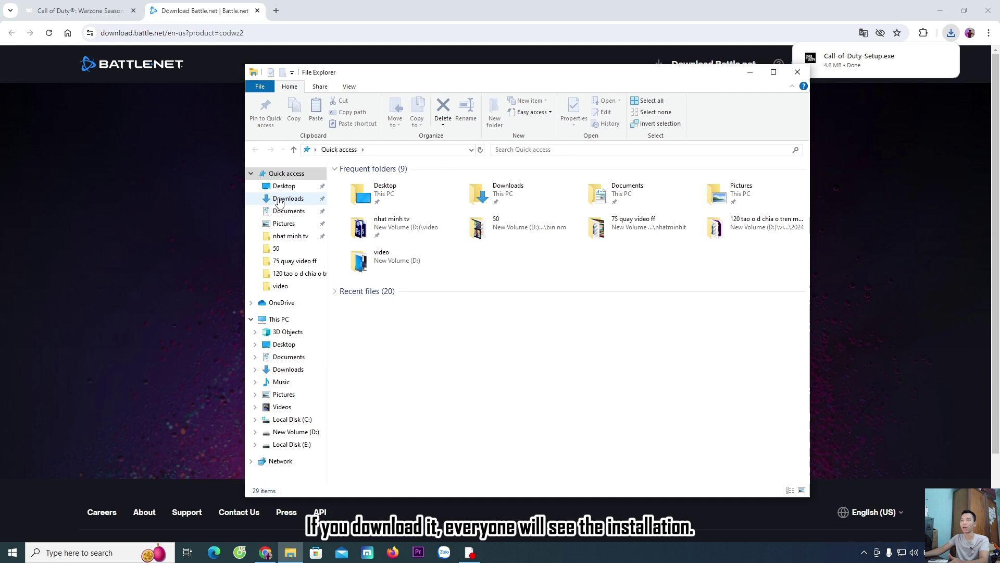
left_click(289, 199)
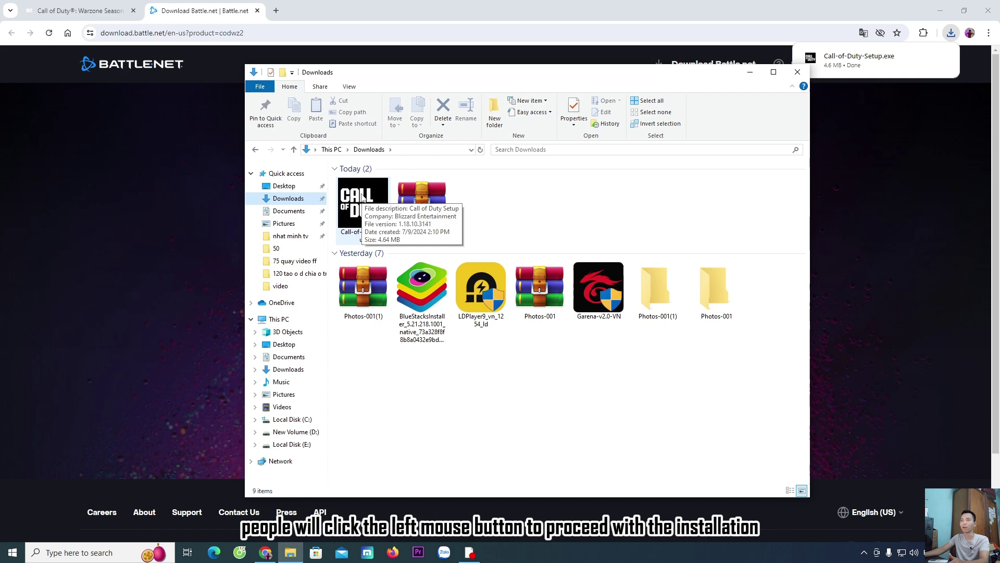
double_click(362, 195)
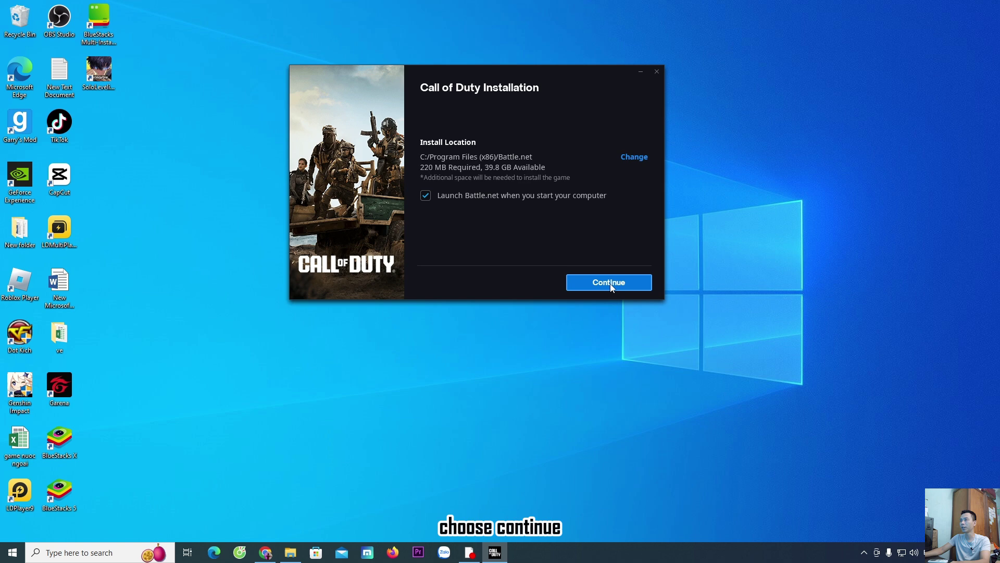
Install Battle.net to the default C:/Program Files (x86)/Battle.net location.
left_click(611, 283)
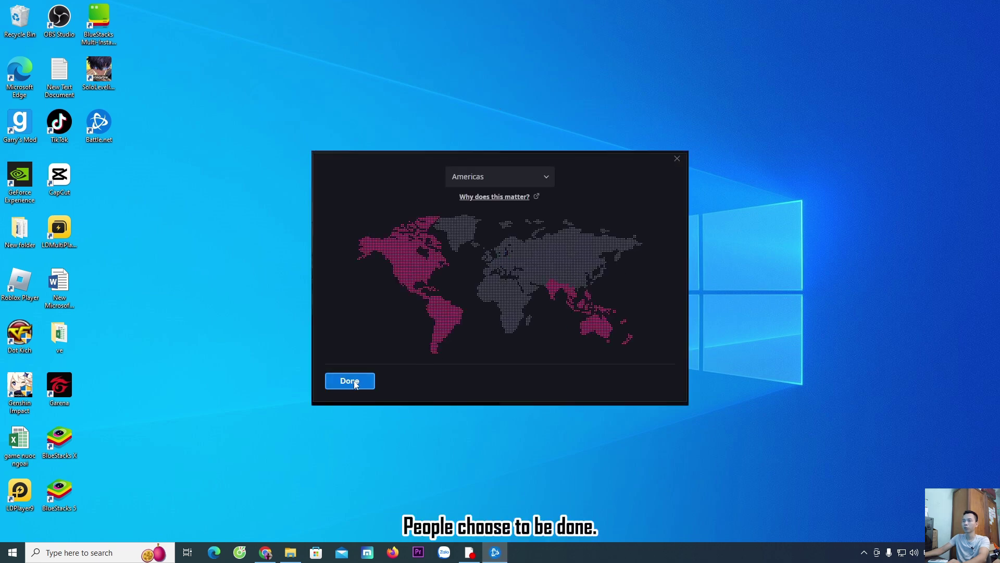
Confirm the Americas region and log in with an existing Battle.net account.
left_click(356, 384)
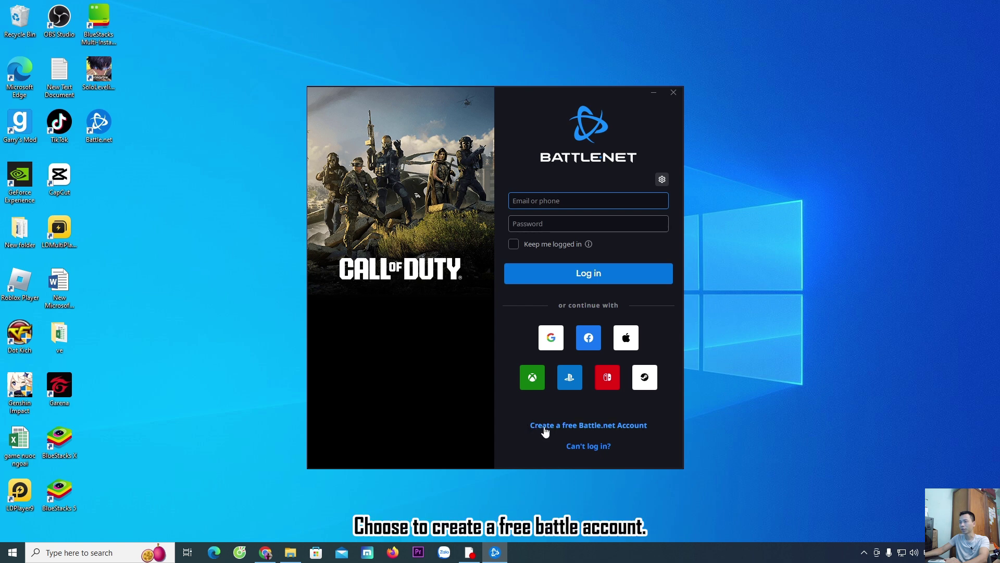
left_click(636, 428)
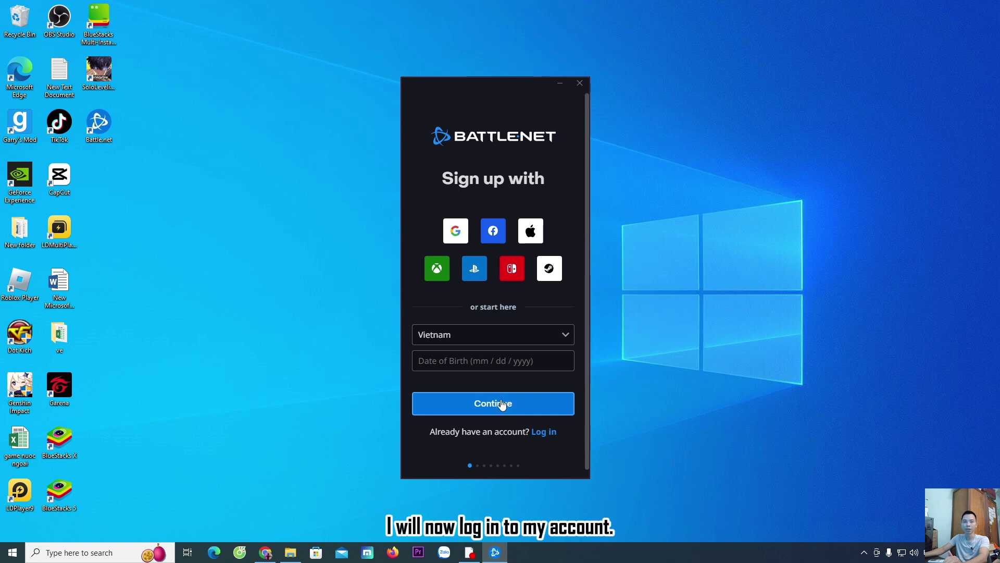
left_click(546, 432)
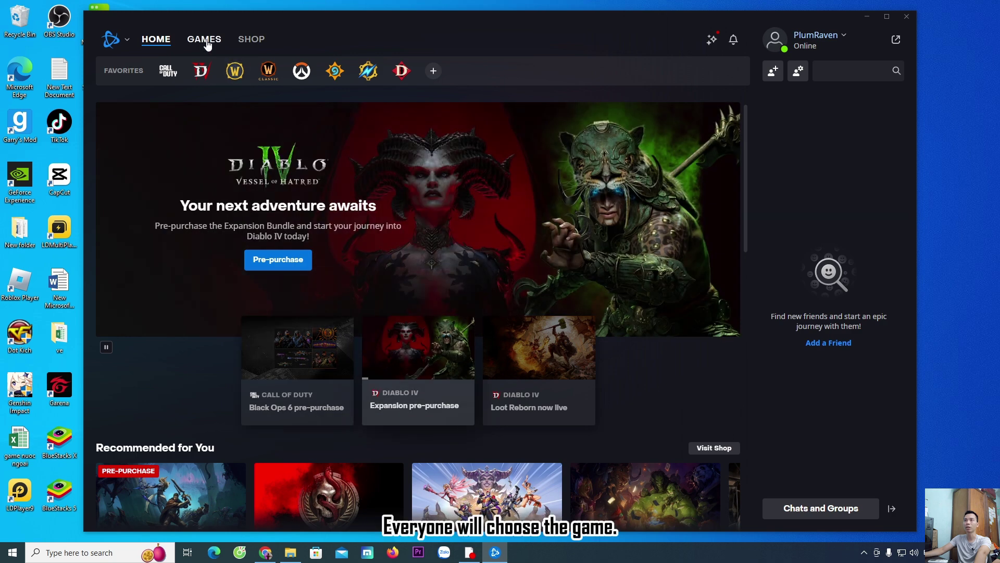
Find Call of Duty under All Games and choose Play For Free.
left_click(205, 40)
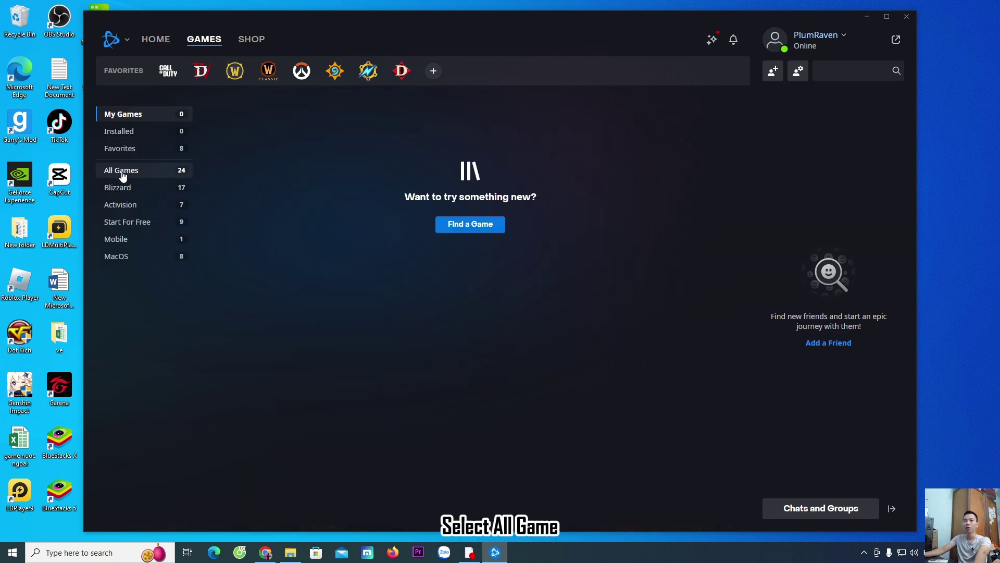
left_click(122, 175)
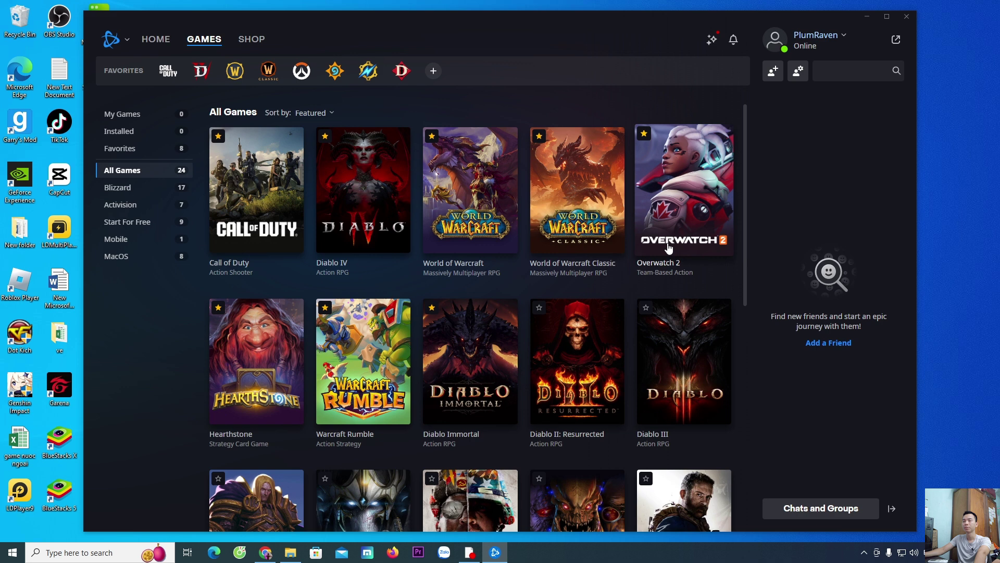
left_click(247, 198)
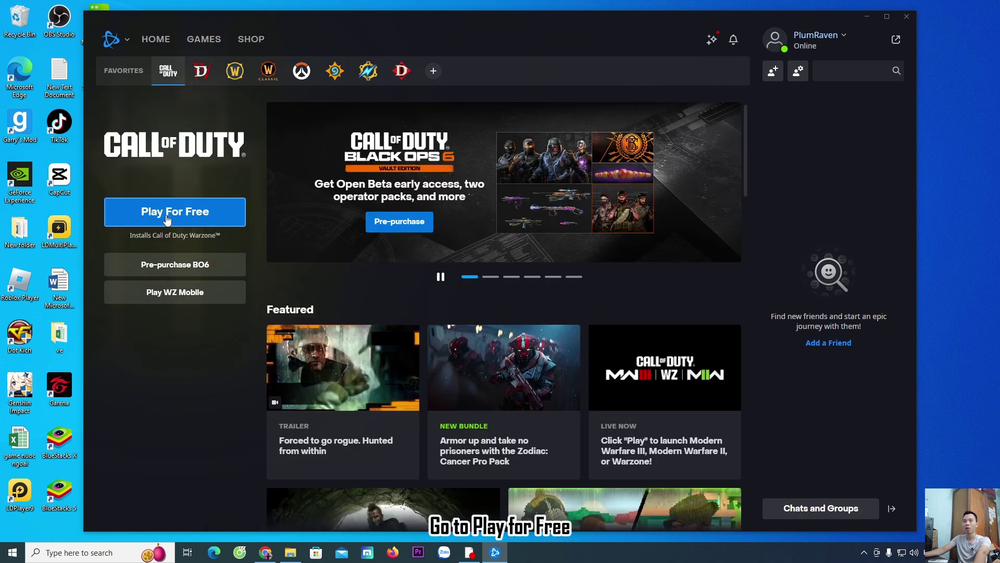
left_click(198, 217)
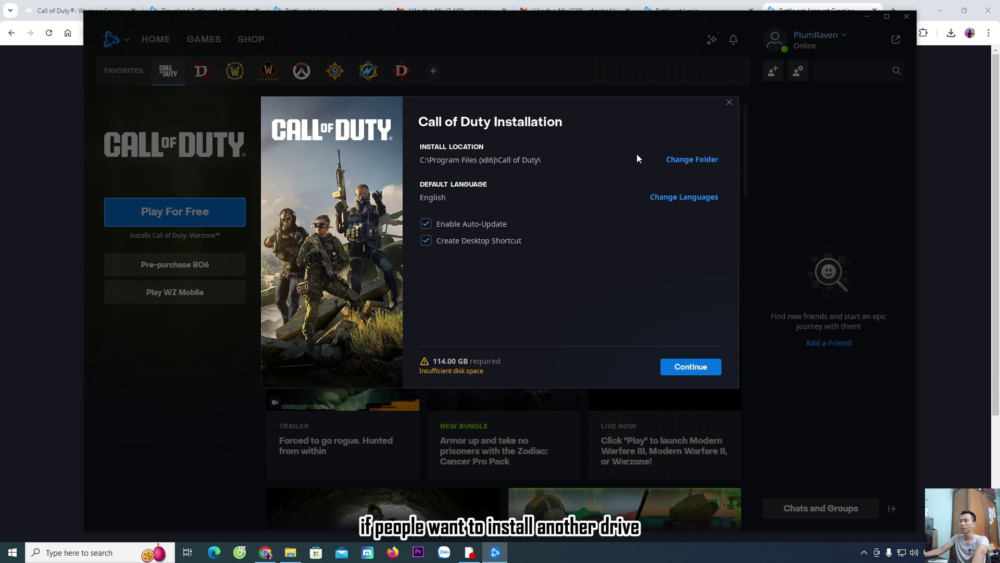
Change the install folder to a new folder 'calloffduty' on Local Disk (E:).
left_click(716, 161)
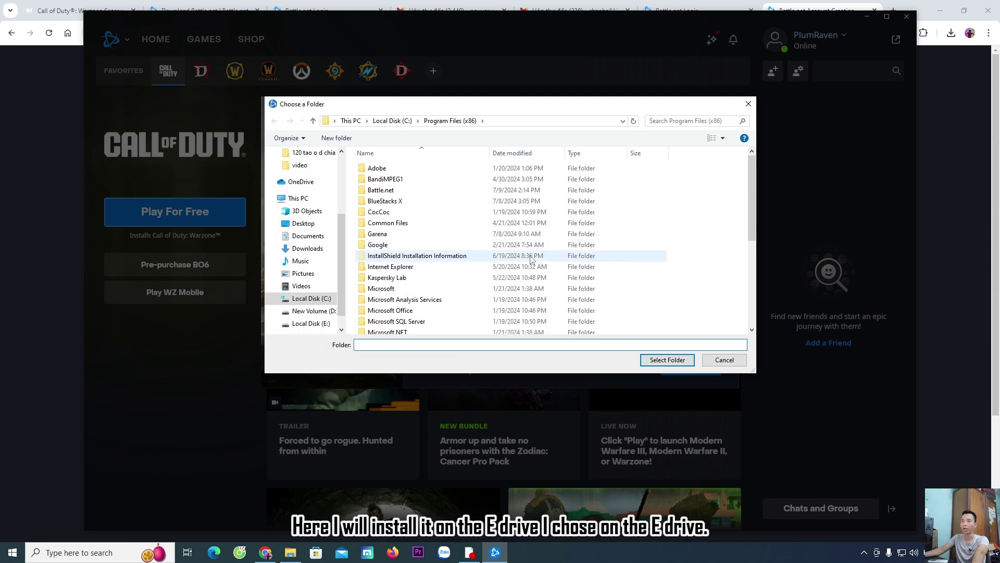
left_click(303, 323)
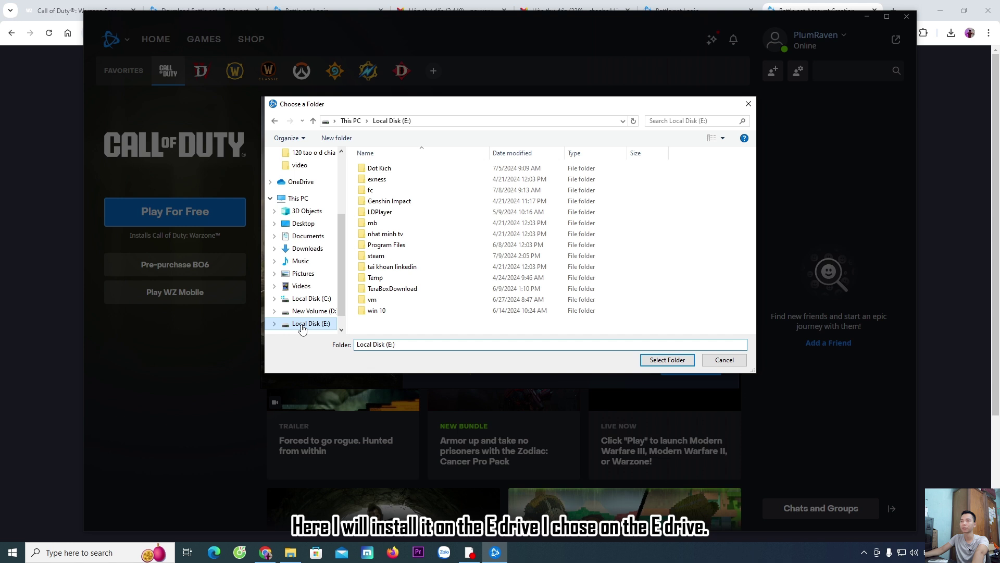
left_click(336, 137)
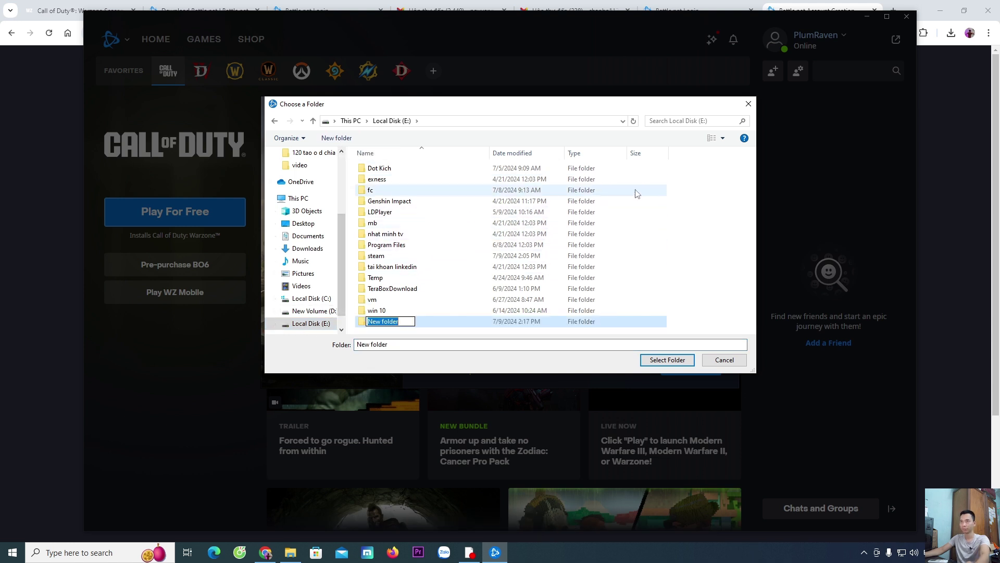
type("ca")
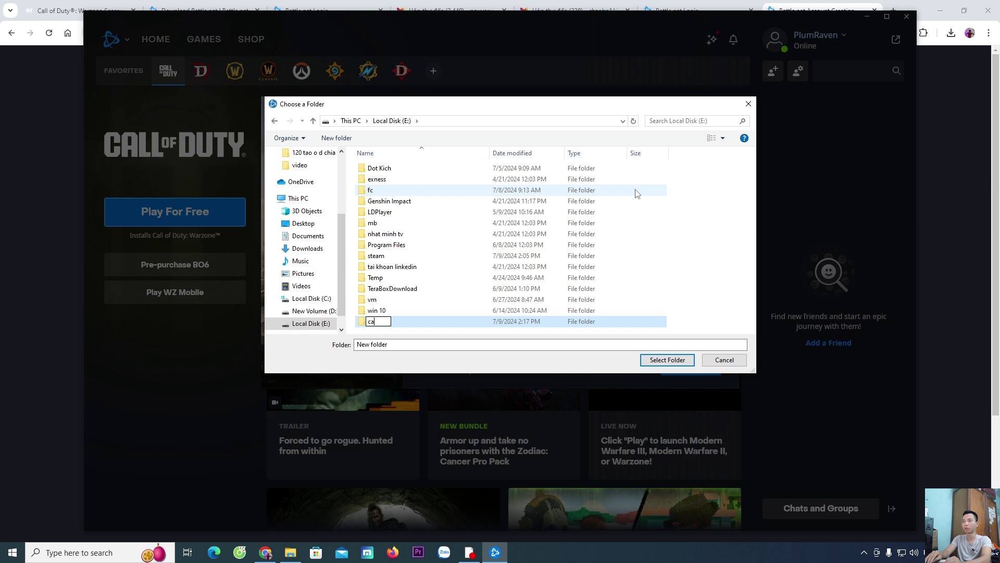
type("lloffd")
type("uty")
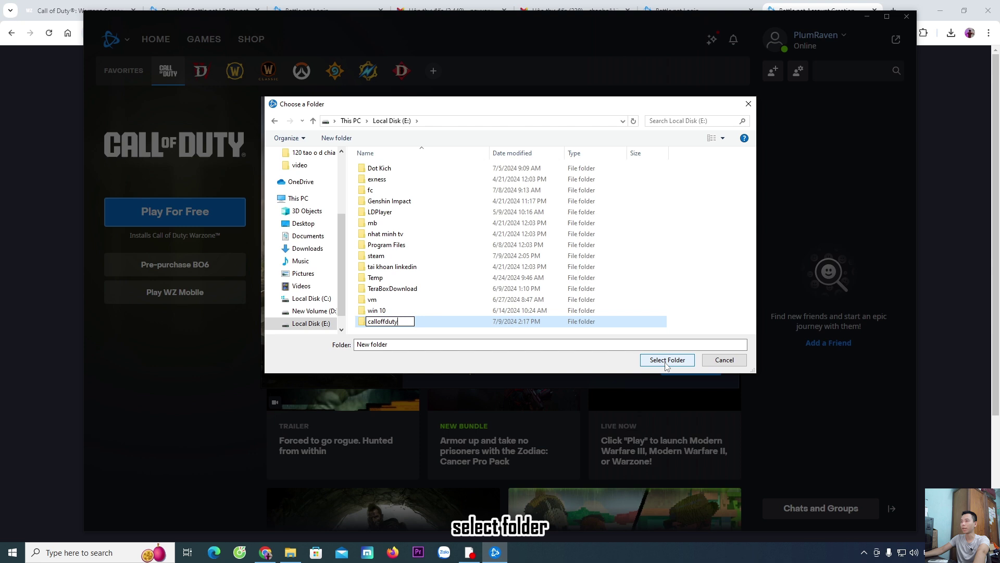
key("Return")
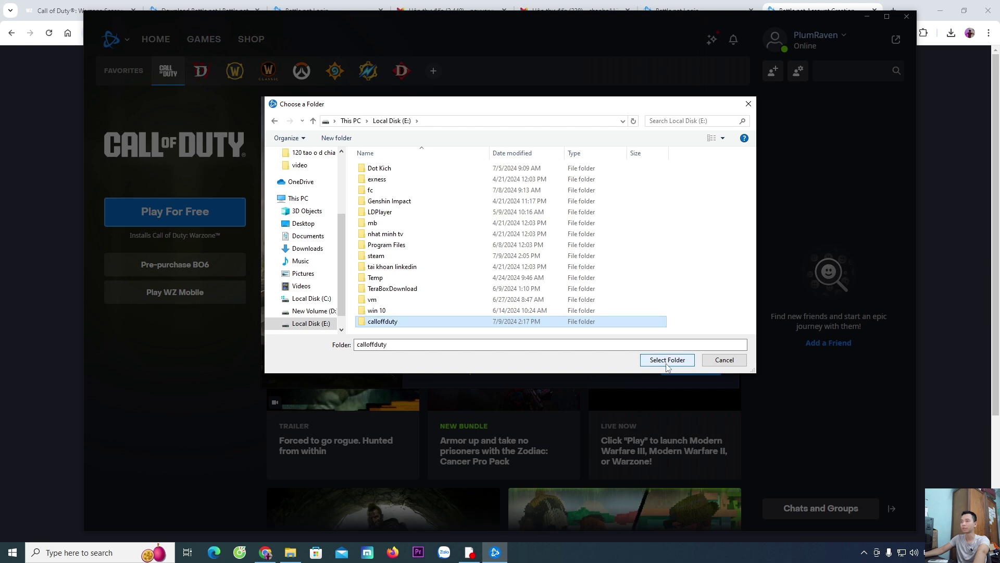
Select E:\calloffduty as the location and start installing Warzone content.
left_click(667, 365)
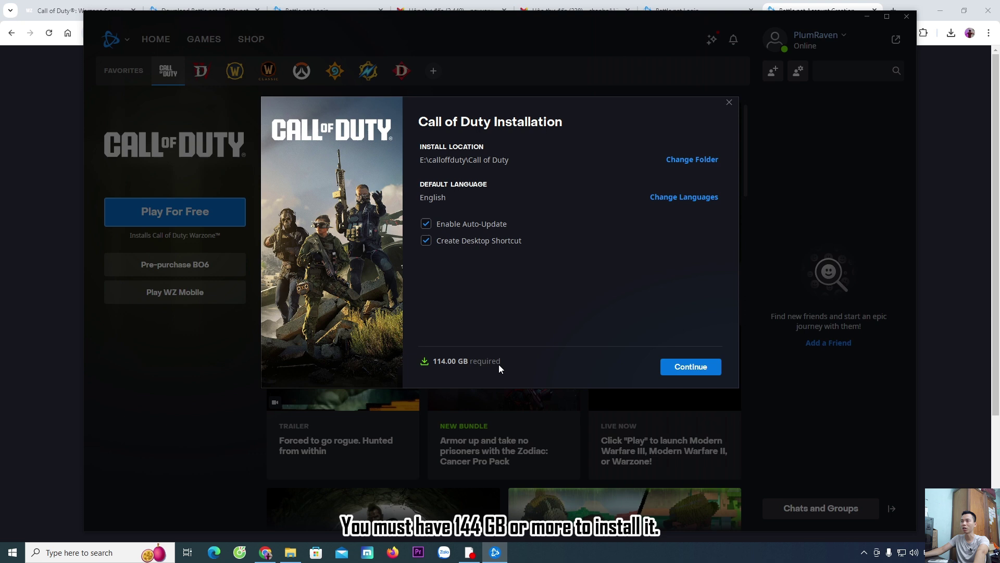
left_click(711, 368)
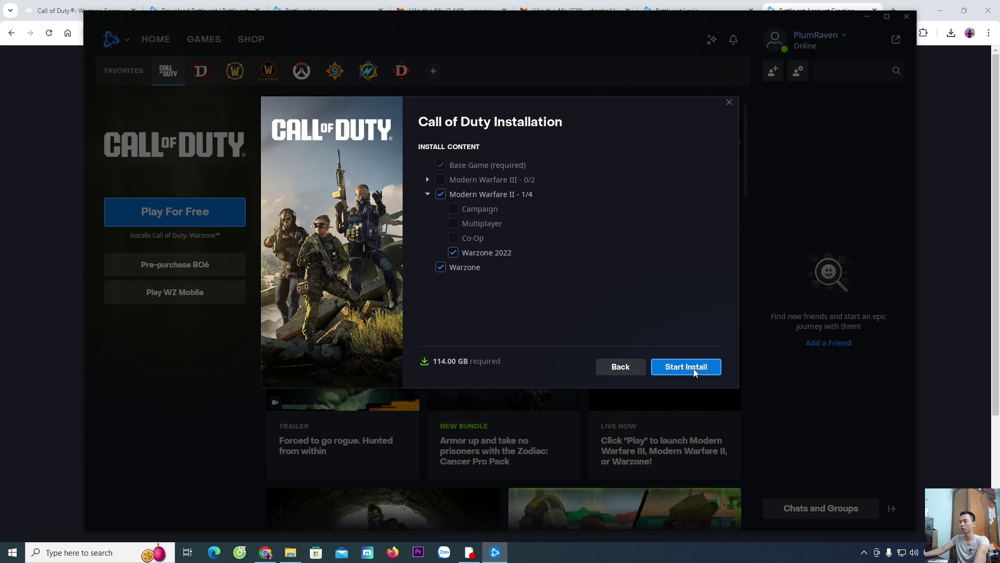
left_click(695, 372)
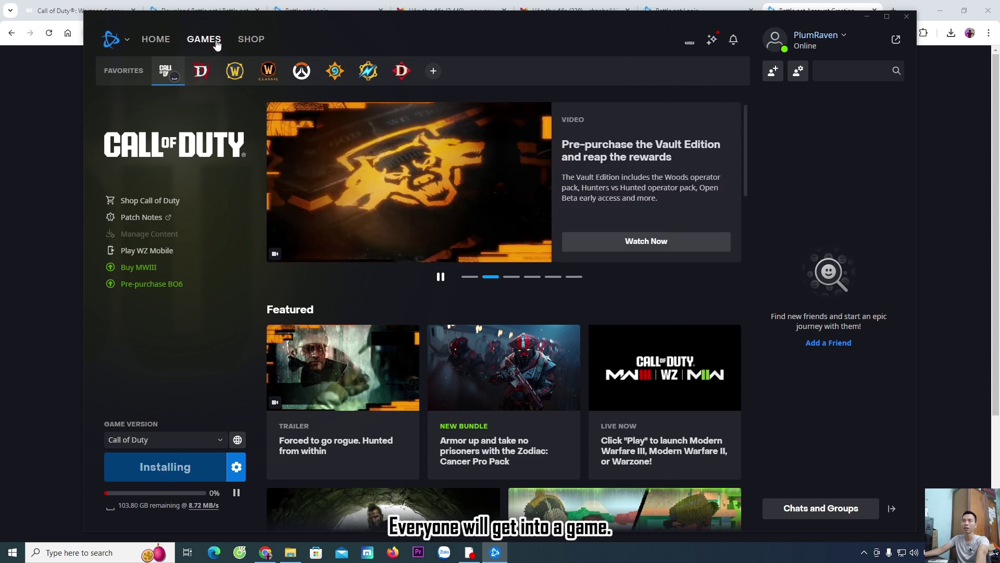
left_click(216, 43)
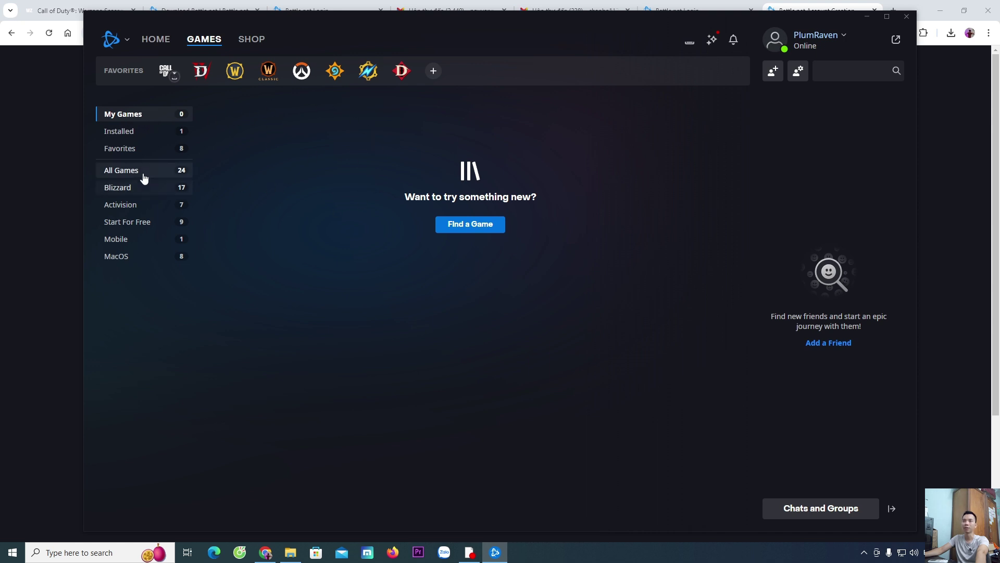
left_click(167, 76)
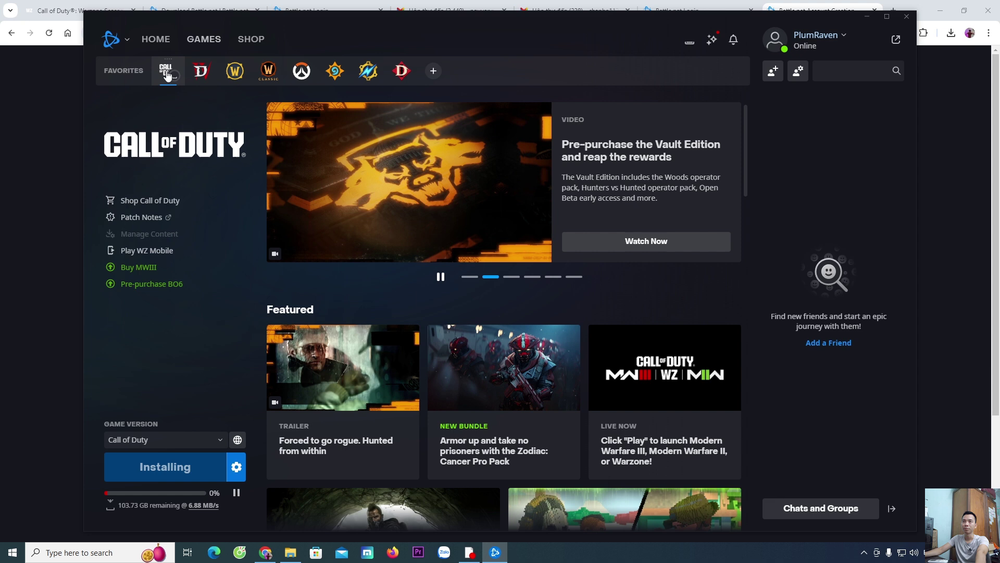